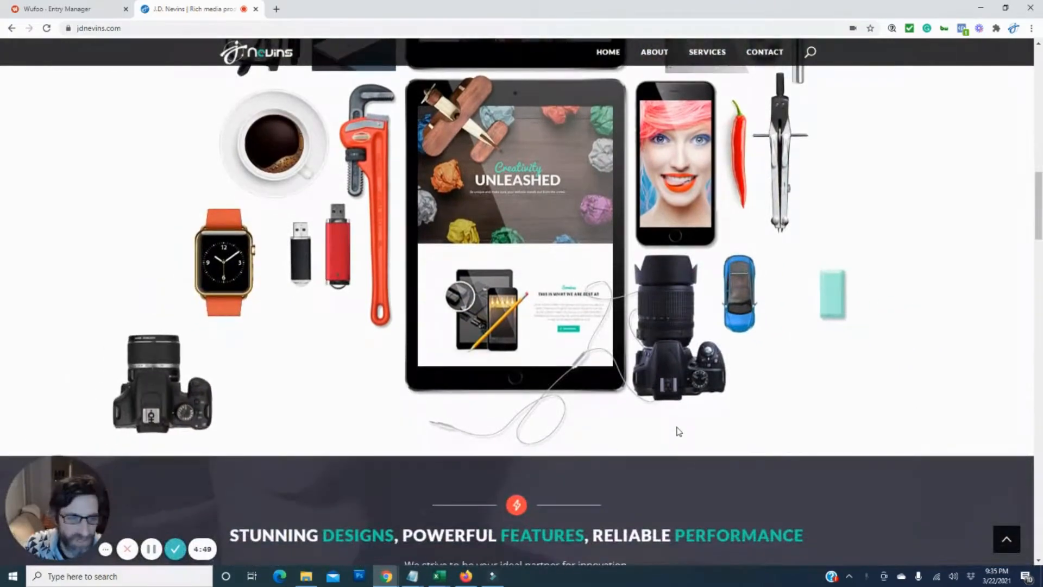
- Open the free quote questionnaire from the website's home page
{"action": "scroll", "coordinate": [679, 431], "scroll_direction": "down", "scroll_amount": 8}
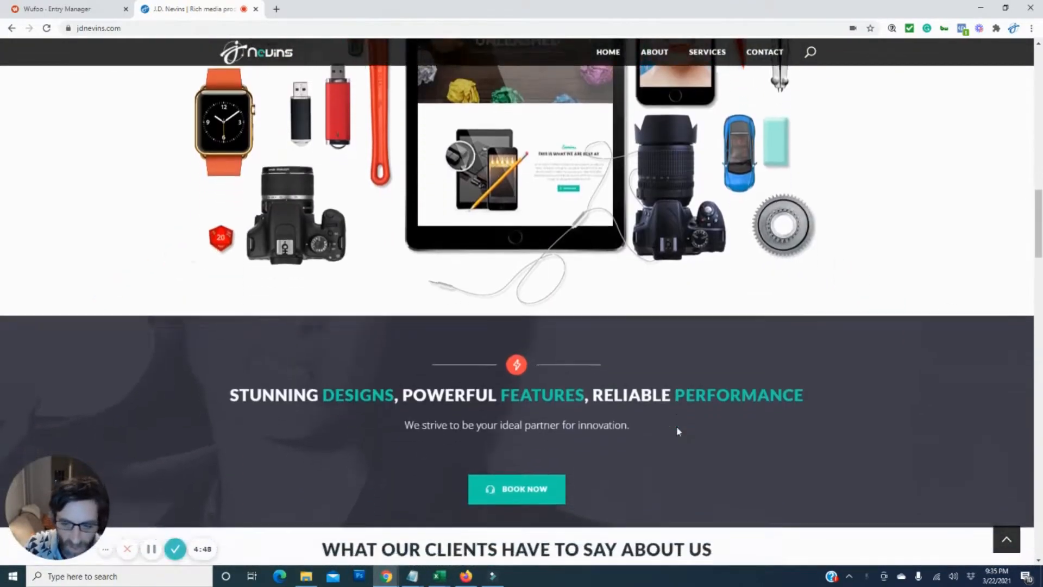
{"action": "scroll", "coordinate": [675, 425], "scroll_direction": "down", "scroll_amount": 12}
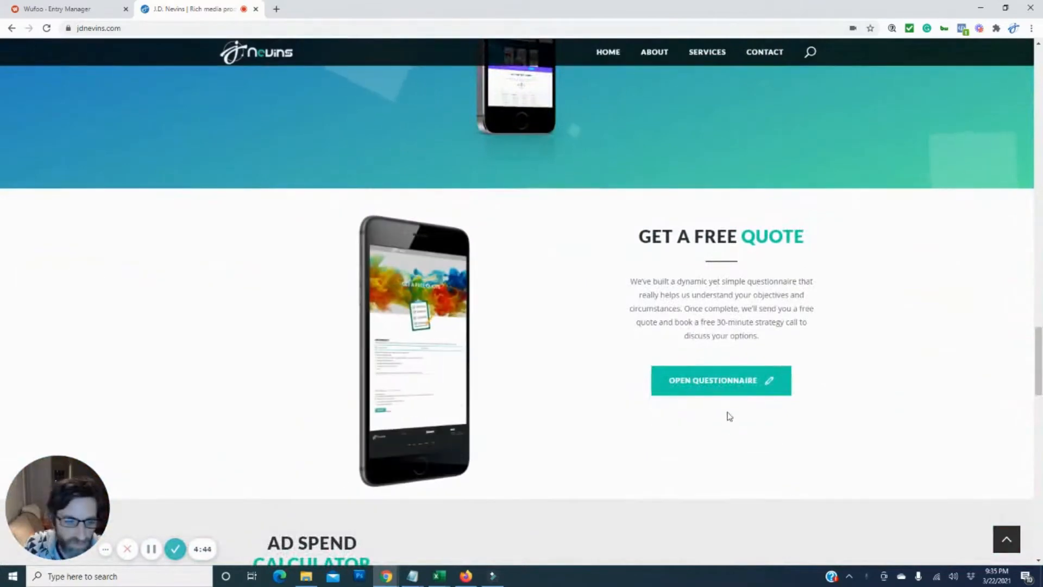
{"action": "left_click", "coordinate": [695, 388]}
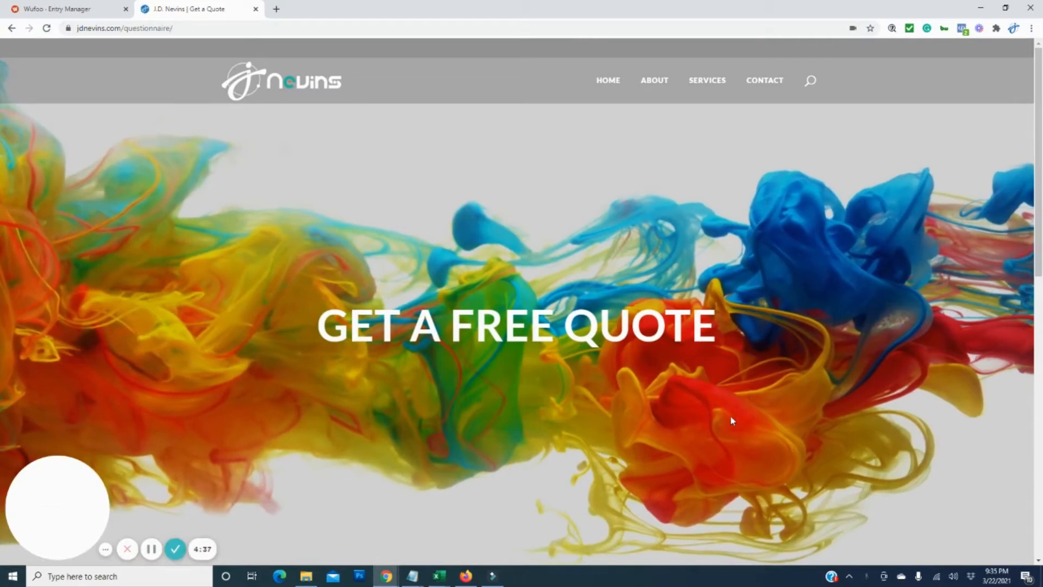
- Fill in the contact's first name, last name and e-mail using the first saved autofill entry
{"action": "scroll", "coordinate": [680, 404], "scroll_direction": "down", "scroll_amount": 10}
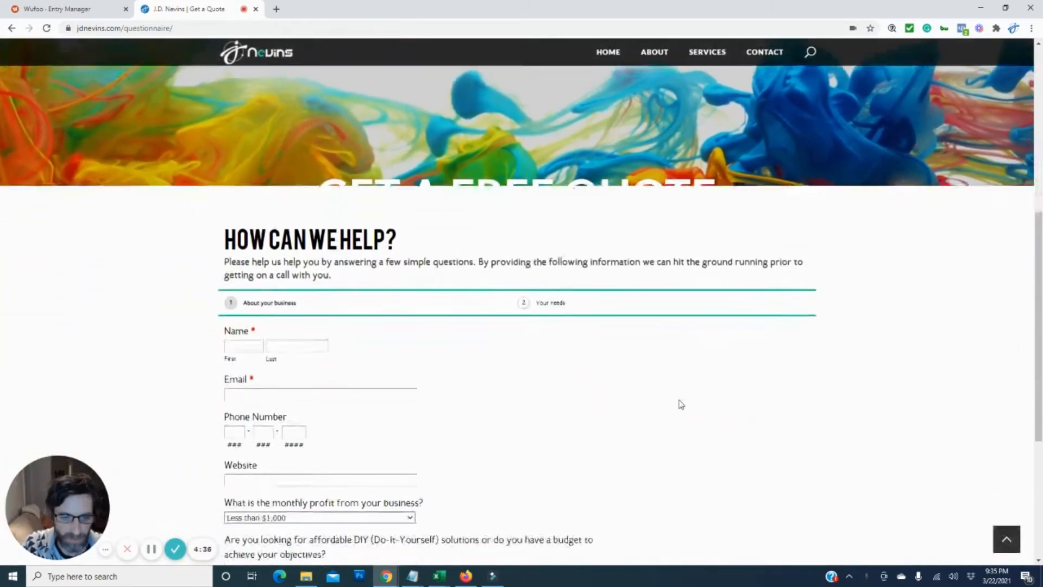
{"action": "scroll", "coordinate": [680, 404], "scroll_direction": "up", "scroll_amount": 3}
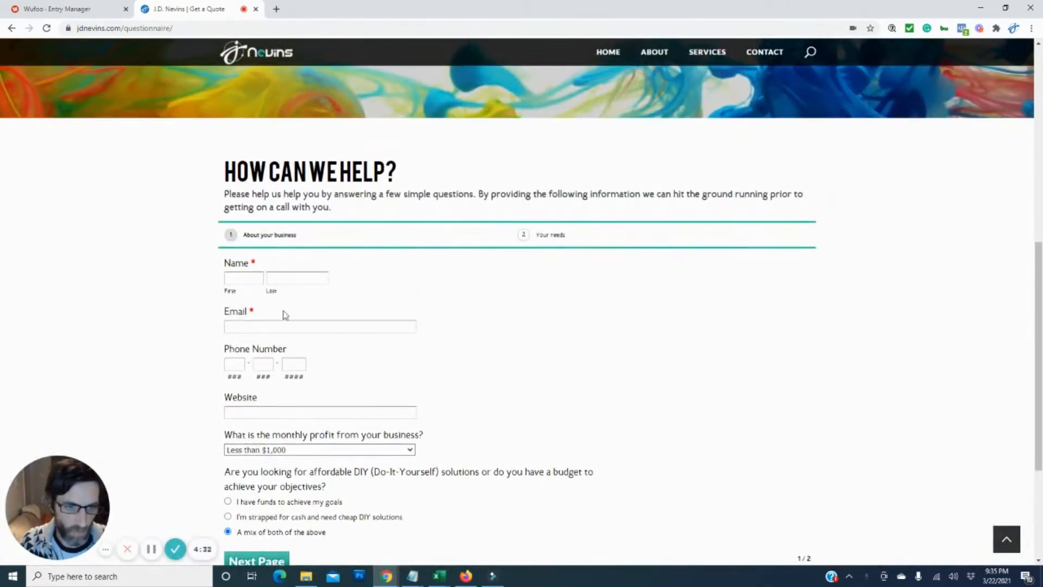
{"action": "left_click", "coordinate": [251, 280]}
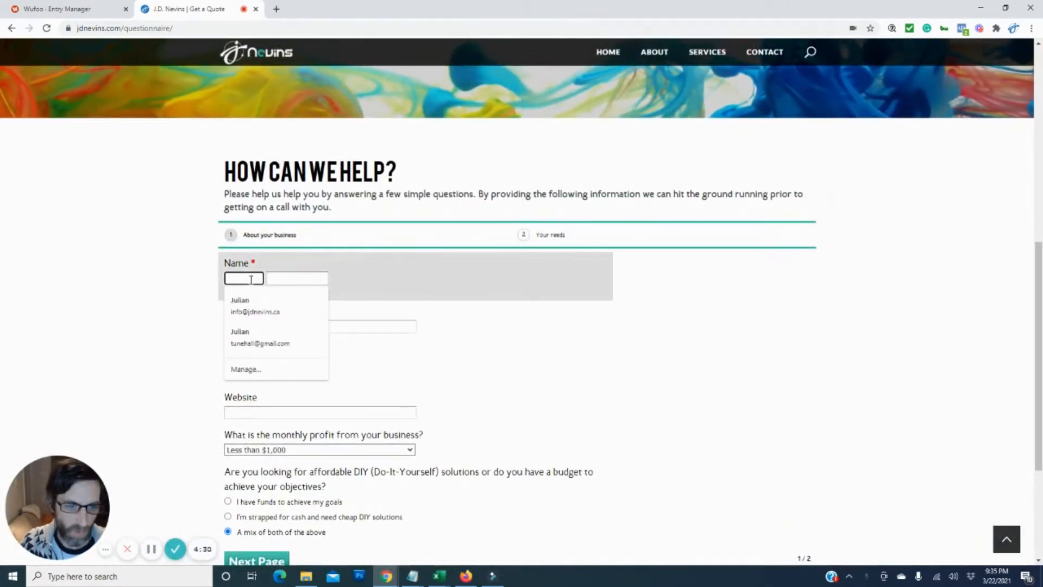
{"action": "left_click", "coordinate": [255, 306]}
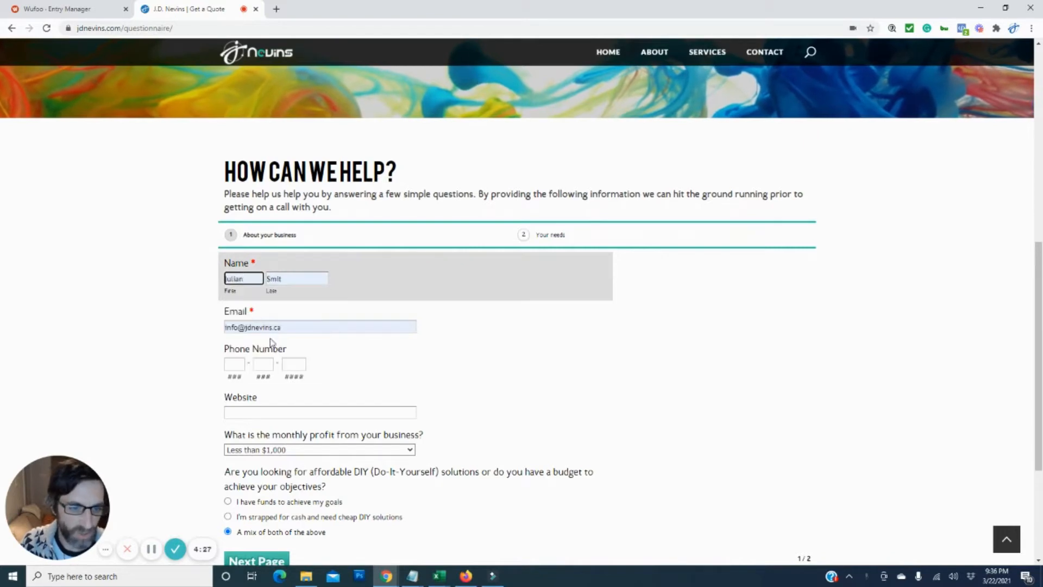
- Enter the contact's phone number across its three parts
{"action": "left_click", "coordinate": [237, 365]}
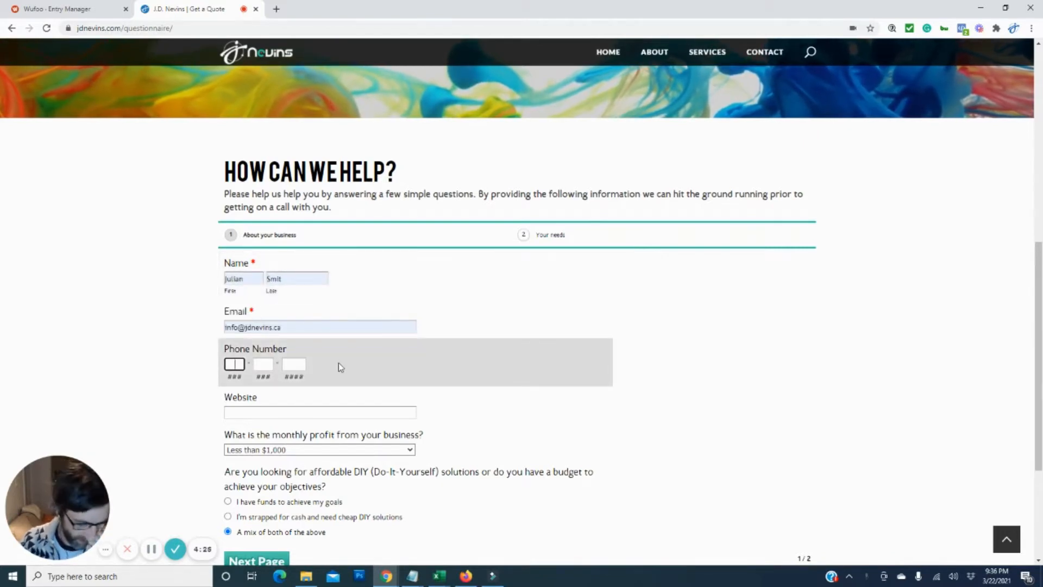
{"action": "type", "text": "555"}
{"action": "key", "text": "Tab"}
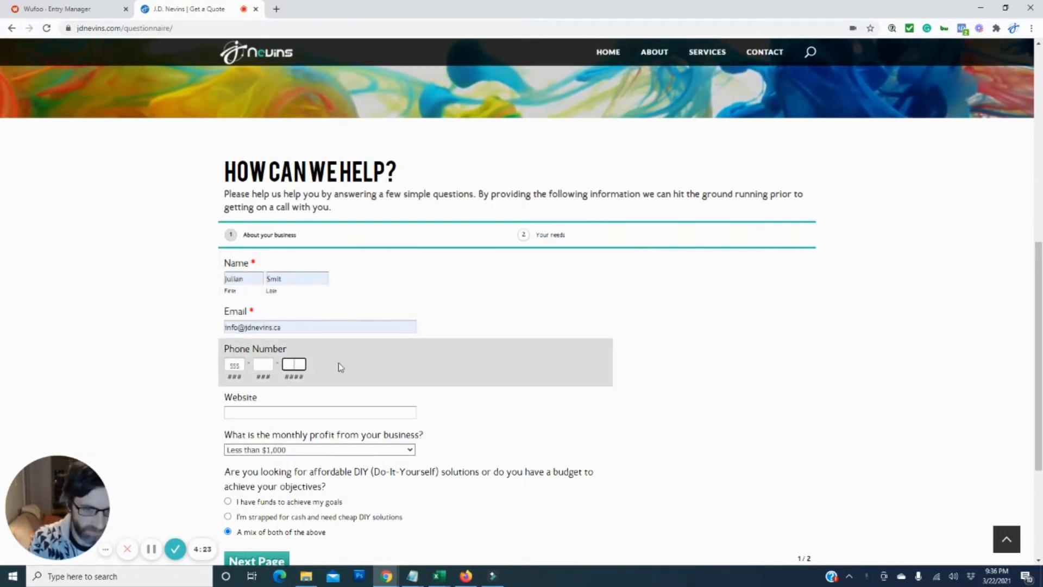
{"action": "left_click", "coordinate": [264, 364]}
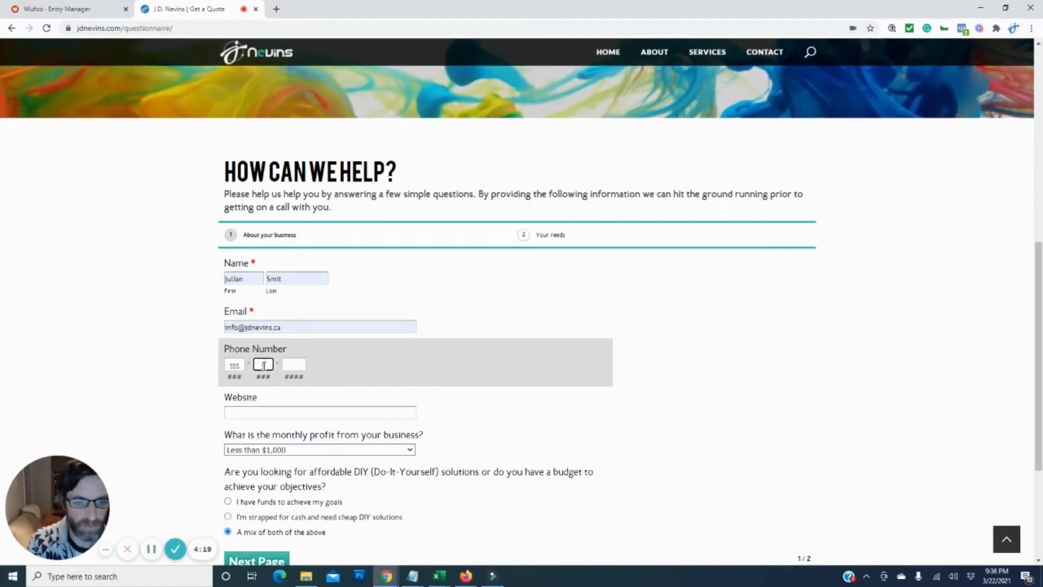
{"action": "type", "text": "555"}
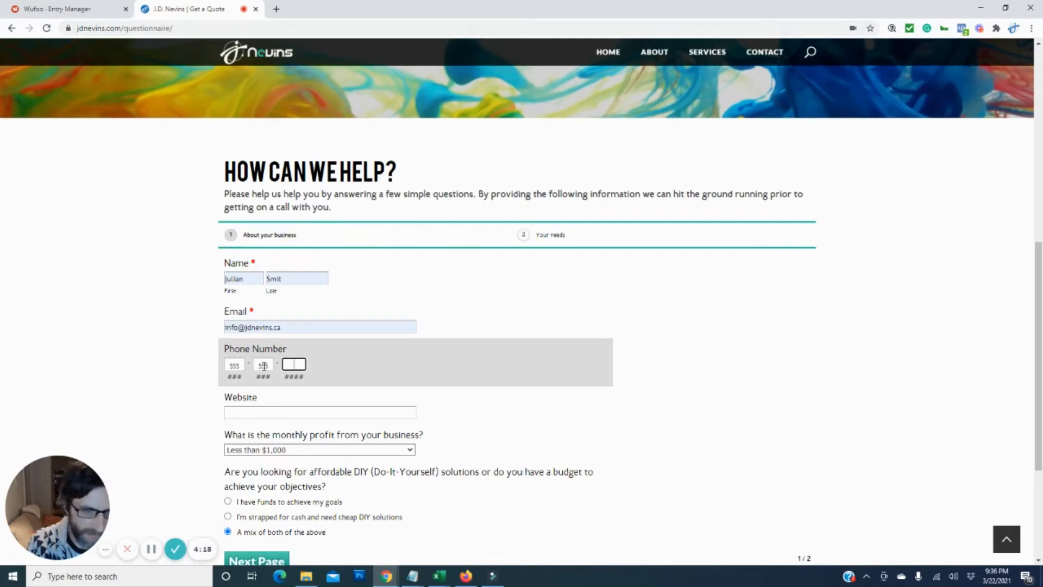
{"action": "type", "text": "5555"}
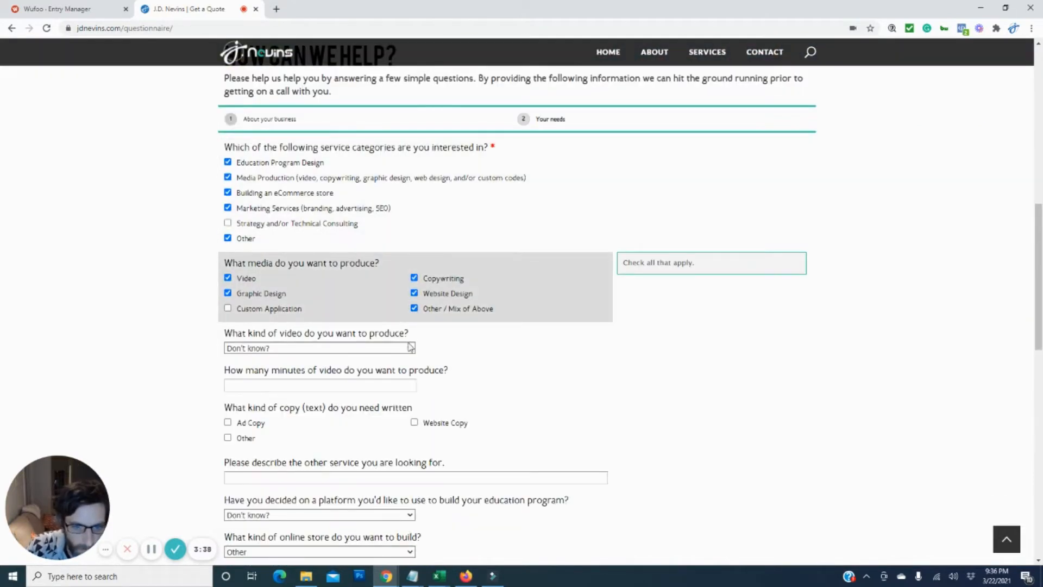
- Choose Stock Video as the kind of video with 2.5 minutes to produce, and select Ad Copy as the text needed
{"action": "left_click", "coordinate": [412, 349]}
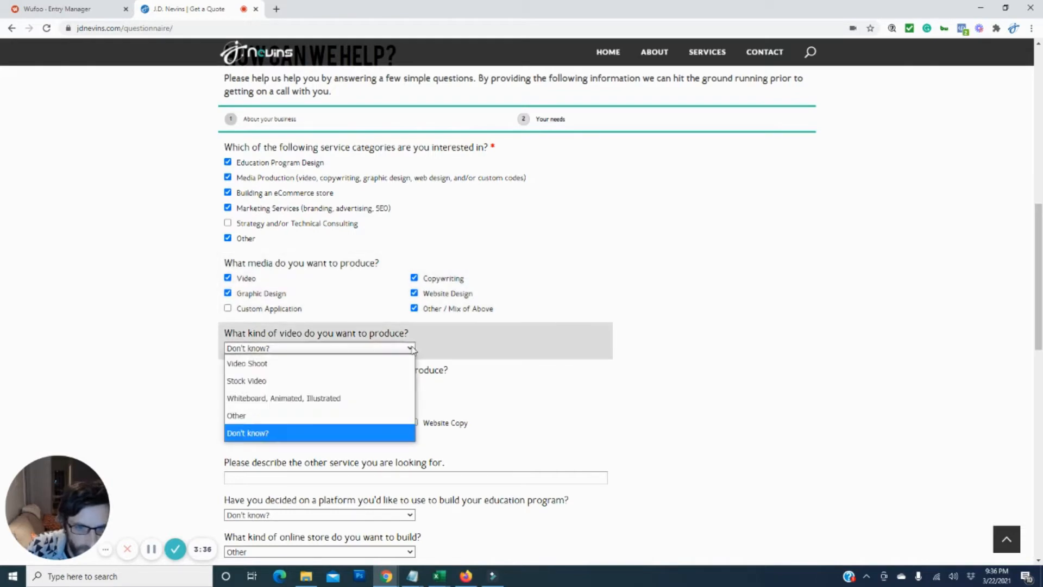
{"action": "left_click", "coordinate": [283, 380]}
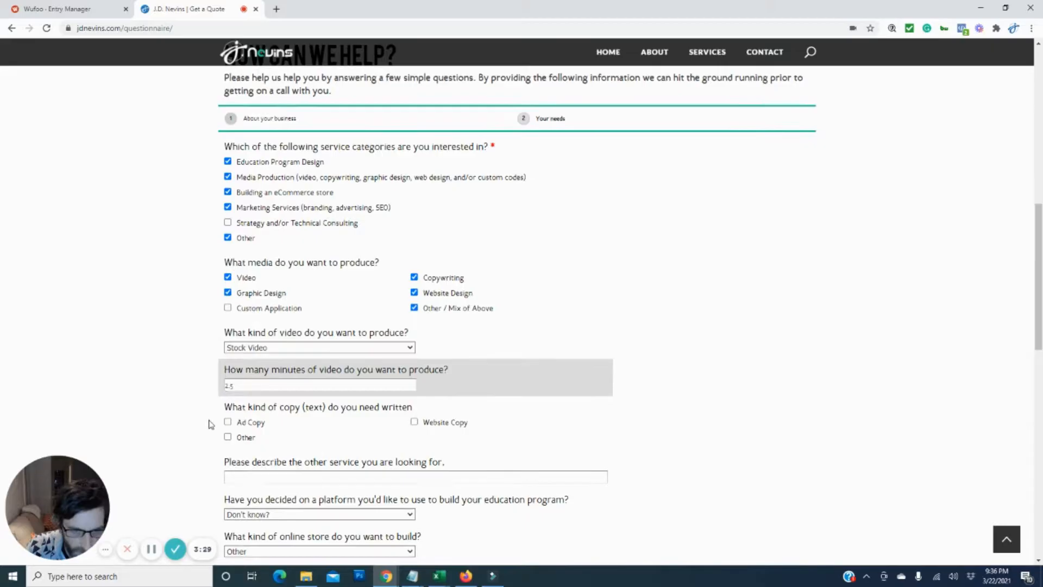
{"action": "scroll", "coordinate": [226, 348], "scroll_direction": "down", "scroll_amount": 2}
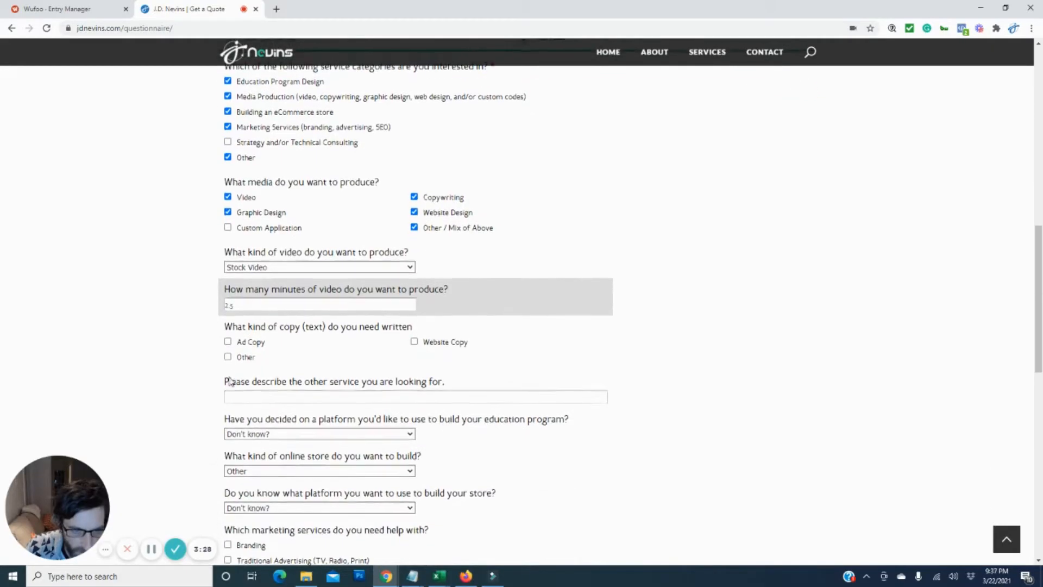
{"action": "left_click", "coordinate": [228, 342]}
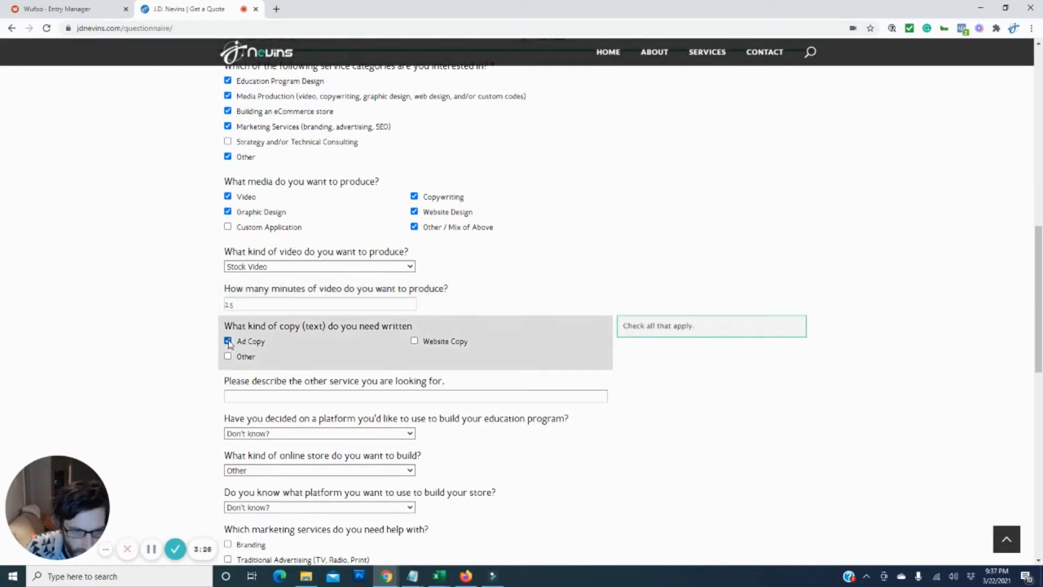
- Describe the other service as "I want to teleport" and choose Thinkific as the education program platform
{"action": "left_click", "coordinate": [313, 399]}
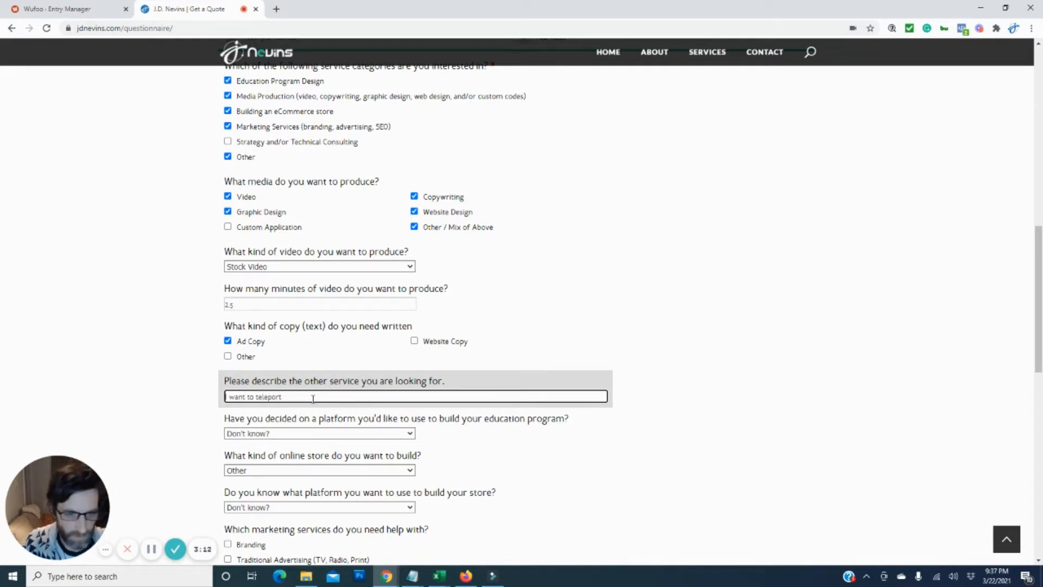
{"action": "left_click", "coordinate": [410, 434]}
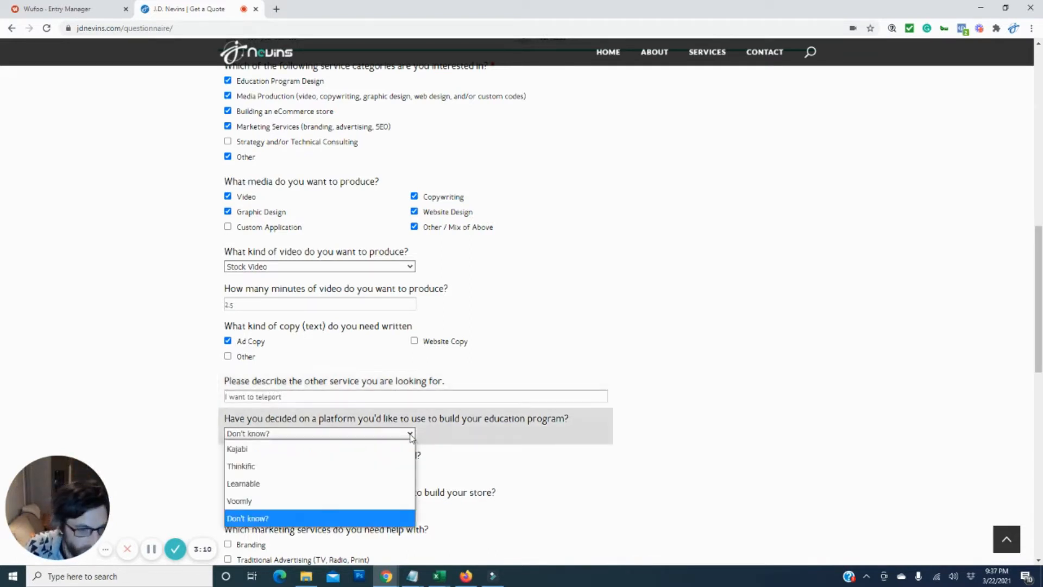
{"action": "left_click", "coordinate": [373, 473]}
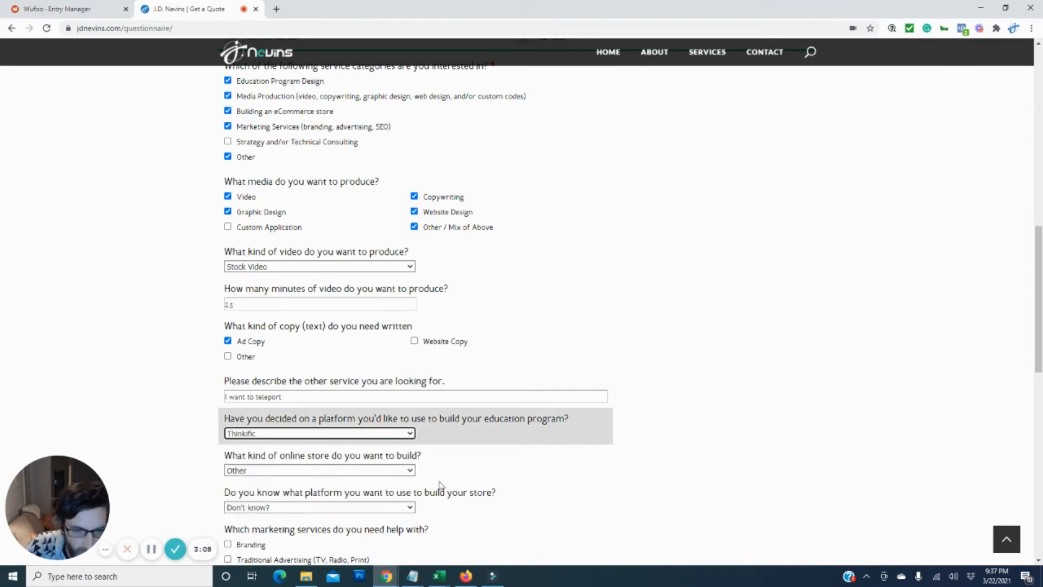
- Choose Drop-shipping (reselling products) as the online store type and Shopify as the store platform
{"action": "scroll", "coordinate": [518, 482], "scroll_direction": "down", "scroll_amount": 1}
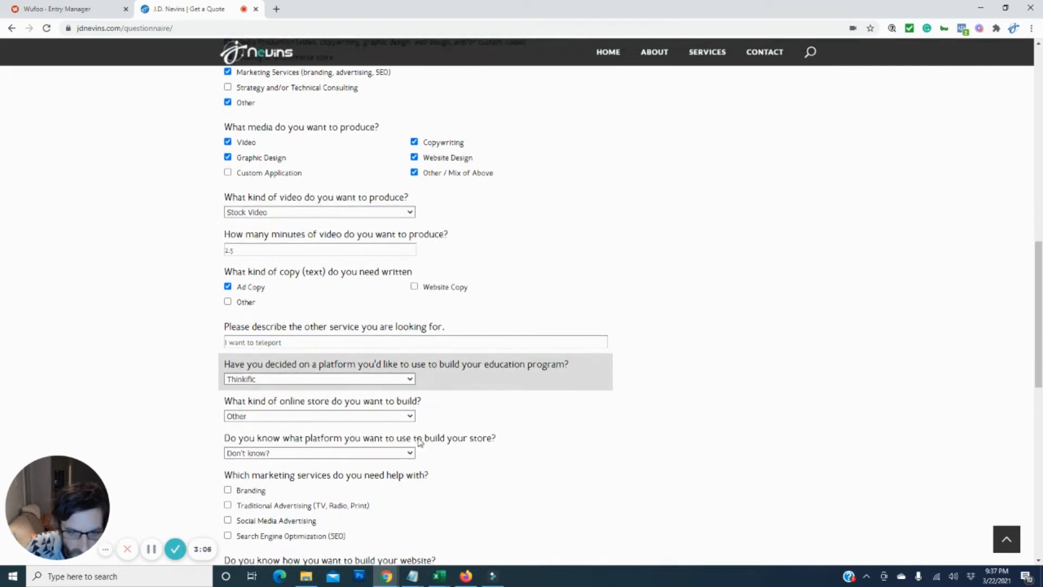
{"action": "left_click", "coordinate": [411, 416]}
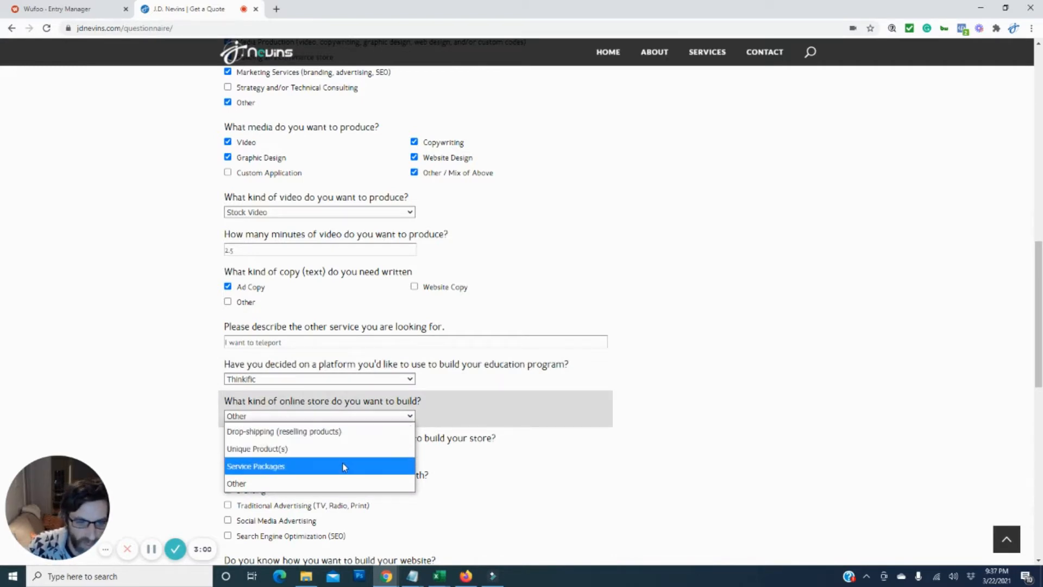
{"action": "left_click", "coordinate": [343, 433]}
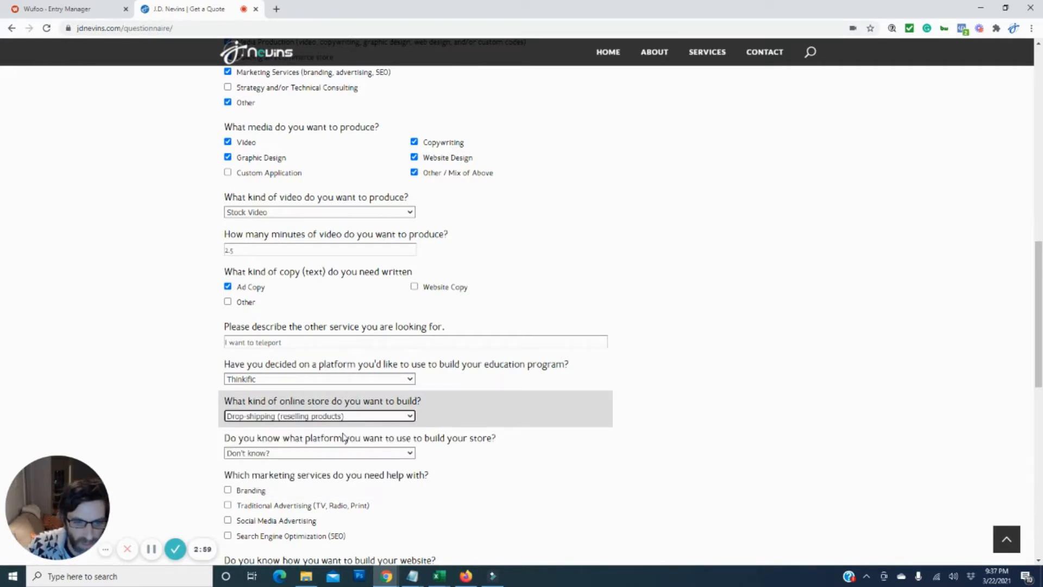
{"action": "left_click", "coordinate": [399, 454]}
{"action": "left_click", "coordinate": [369, 467]}
- Select Branding, Social Media Advertising and Search Engine Optimization (SEO) as the marketing services needed
{"action": "scroll", "coordinate": [434, 480], "scroll_direction": "down", "scroll_amount": 1}
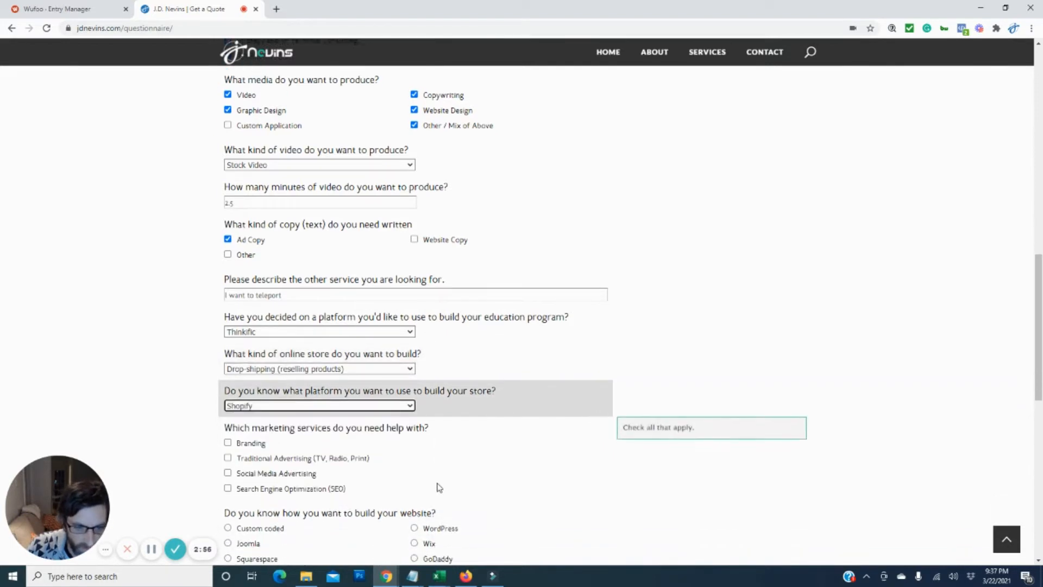
{"action": "left_click", "coordinate": [229, 437]}
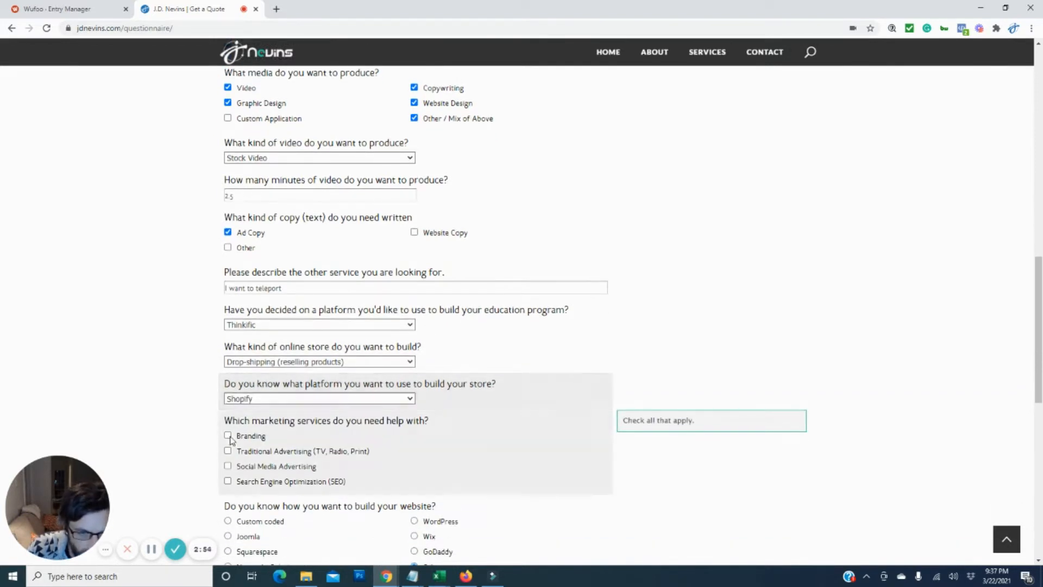
{"action": "left_click", "coordinate": [228, 466]}
{"action": "left_click", "coordinate": [229, 481]}
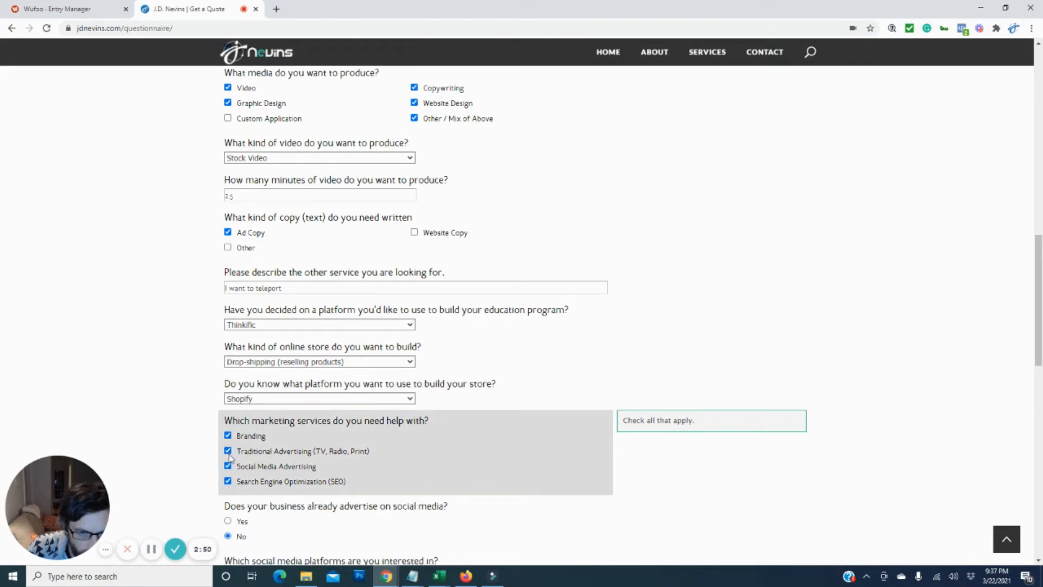
- Answer Yes to already advertising on social media, and select Facebook, LinkedIn, YouTube and TikTok as platforms of interest
{"action": "scroll", "coordinate": [427, 502], "scroll_direction": "down", "scroll_amount": 3}
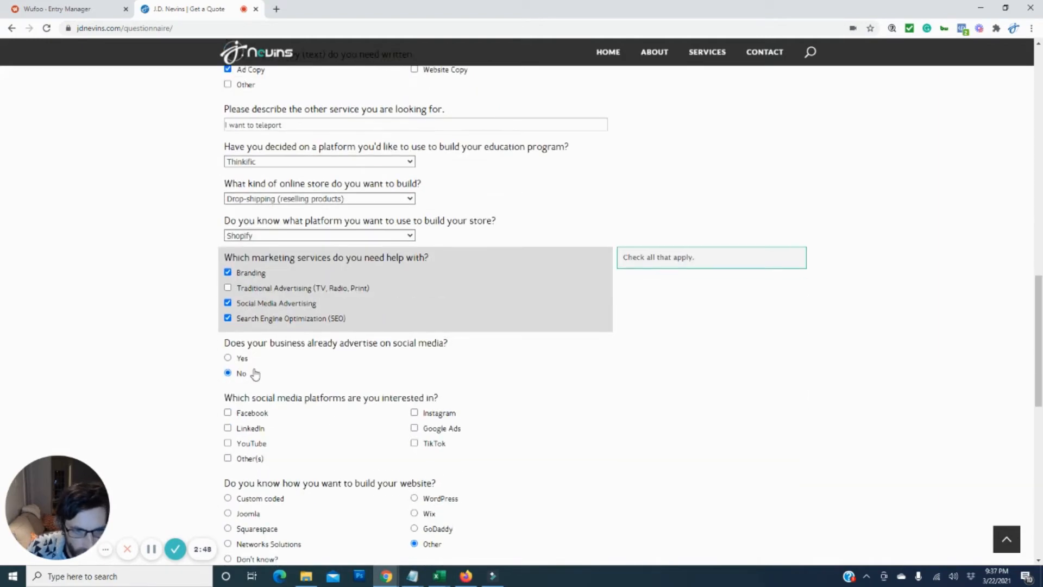
{"action": "left_click", "coordinate": [228, 358]}
{"action": "scroll", "coordinate": [374, 411], "scroll_direction": "down", "scroll_amount": 5}
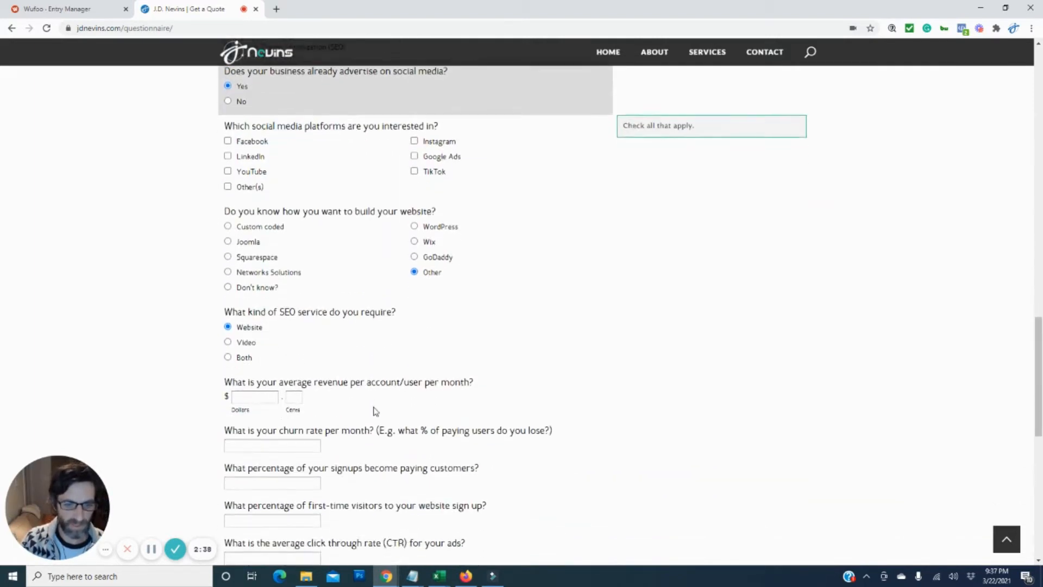
{"action": "scroll", "coordinate": [374, 411], "scroll_direction": "down", "scroll_amount": 3}
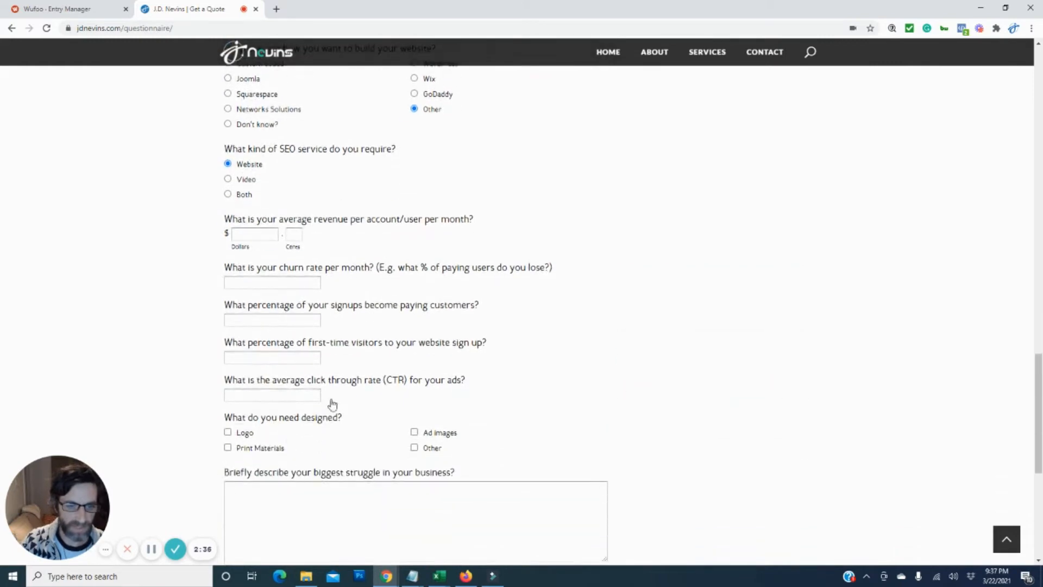
{"action": "scroll", "coordinate": [332, 405], "scroll_direction": "up", "scroll_amount": 7}
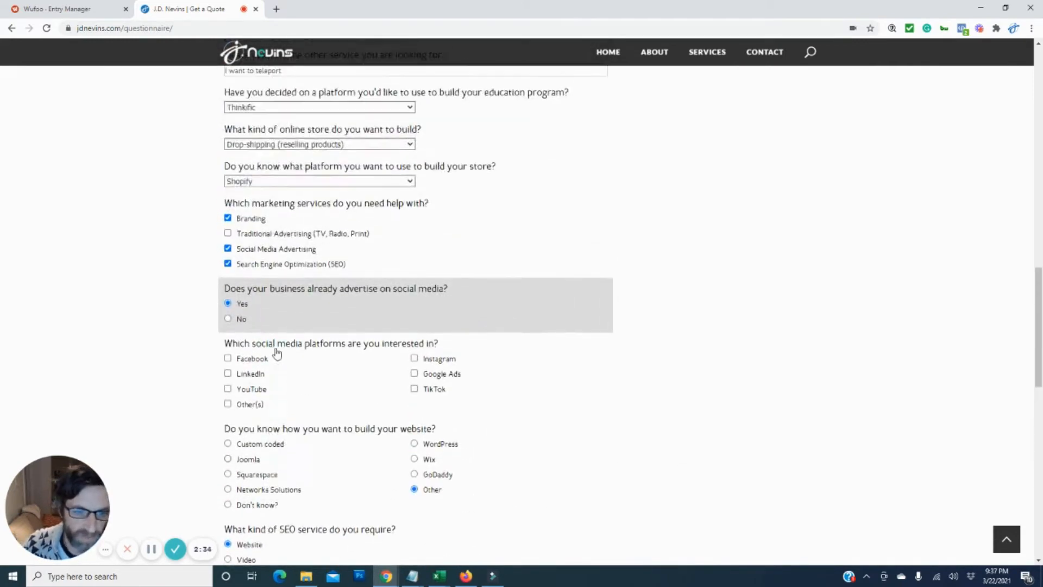
{"action": "scroll", "coordinate": [308, 378], "scroll_direction": "down", "scroll_amount": 1}
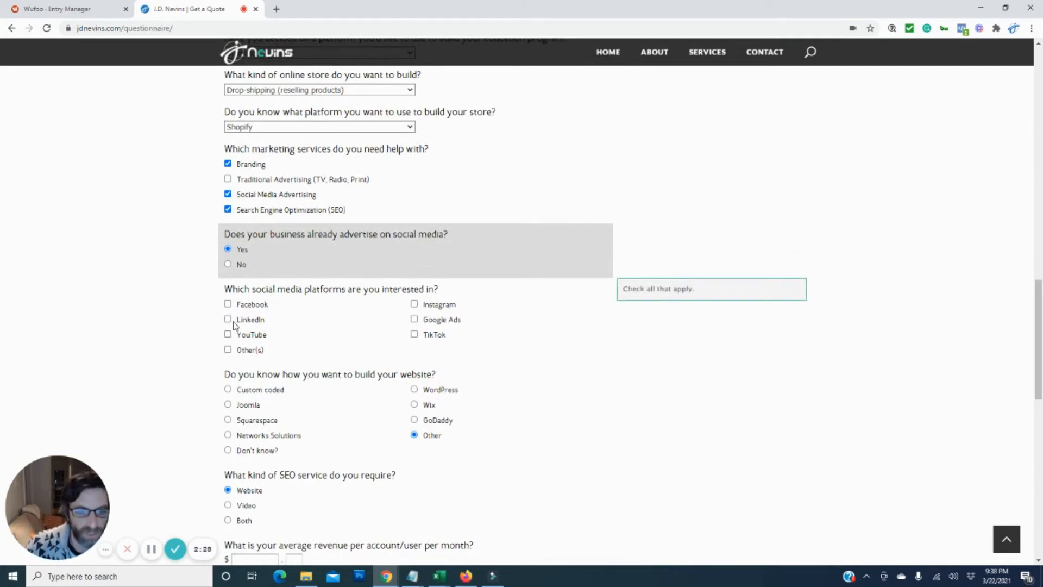
{"action": "left_click", "coordinate": [228, 305]}
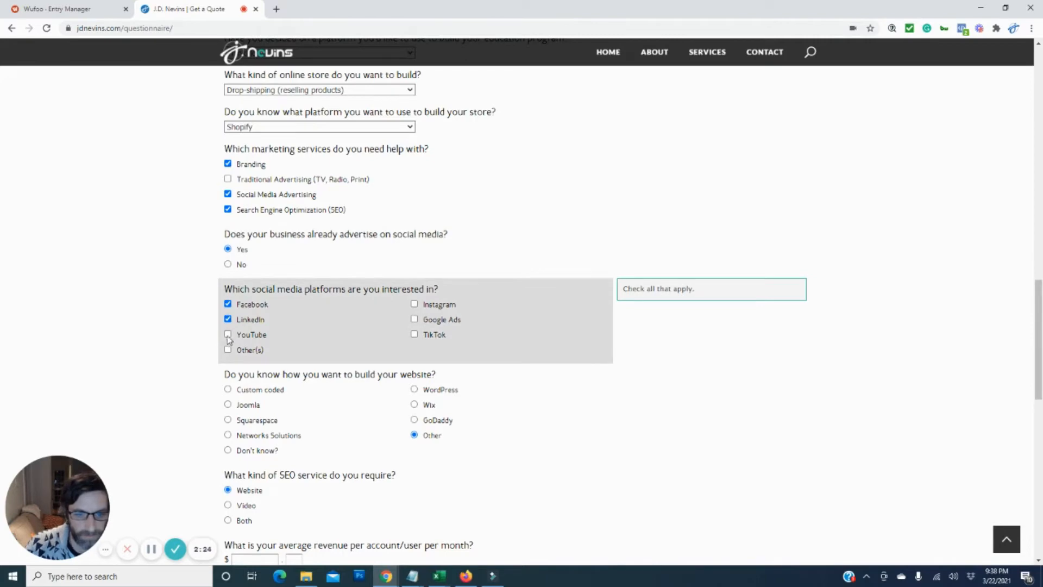
{"action": "left_click", "coordinate": [227, 334]}
{"action": "left_click", "coordinate": [415, 334]}
- Choose WordPress for building the website and Video as the kind of SEO service required
{"action": "scroll", "coordinate": [236, 289], "scroll_direction": "down", "scroll_amount": 2}
{"action": "left_click", "coordinate": [414, 281]}
{"action": "scroll", "coordinate": [229, 342], "scroll_direction": "down", "scroll_amount": 1}
{"action": "left_click", "coordinate": [228, 342]}
- Enter average monthly revenue per user of 500.00 dollars, churn rate 10, paying signups 5, visitor signups 5 and ad click-through rate 2
{"action": "scroll", "coordinate": [228, 342], "scroll_direction": "down", "scroll_amount": 1}
{"action": "left_click", "coordinate": [262, 345]}
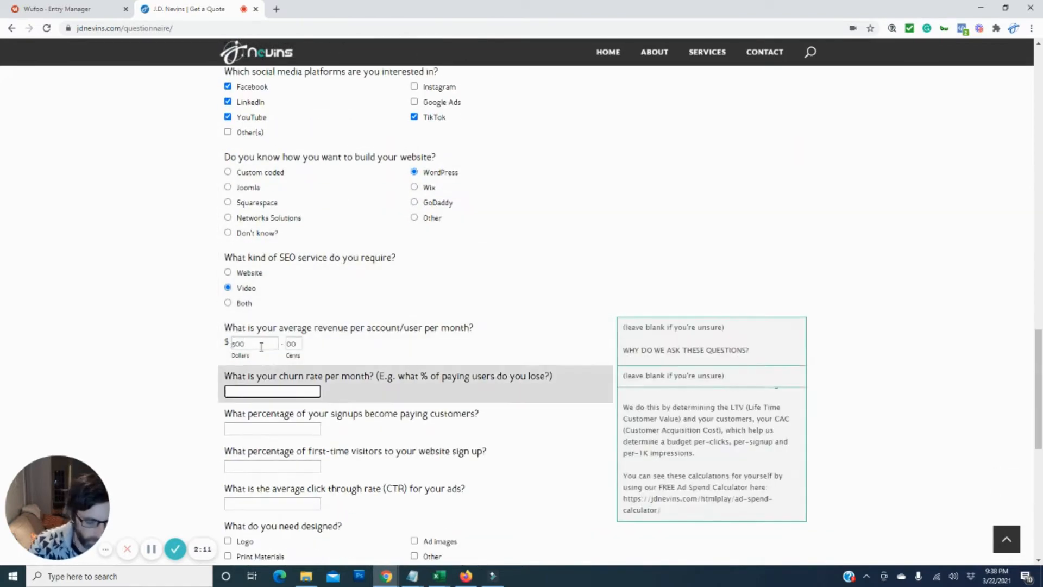
{"action": "type", "text": "10"}
{"action": "key", "text": "Tab"}
{"action": "type", "text": "5"}
{"action": "key", "text": "Tab"}
{"action": "type", "text": "5"}
{"action": "key", "text": "Tab"}
{"action": "type", "text": "2"}
{"action": "key", "text": "Tab"}
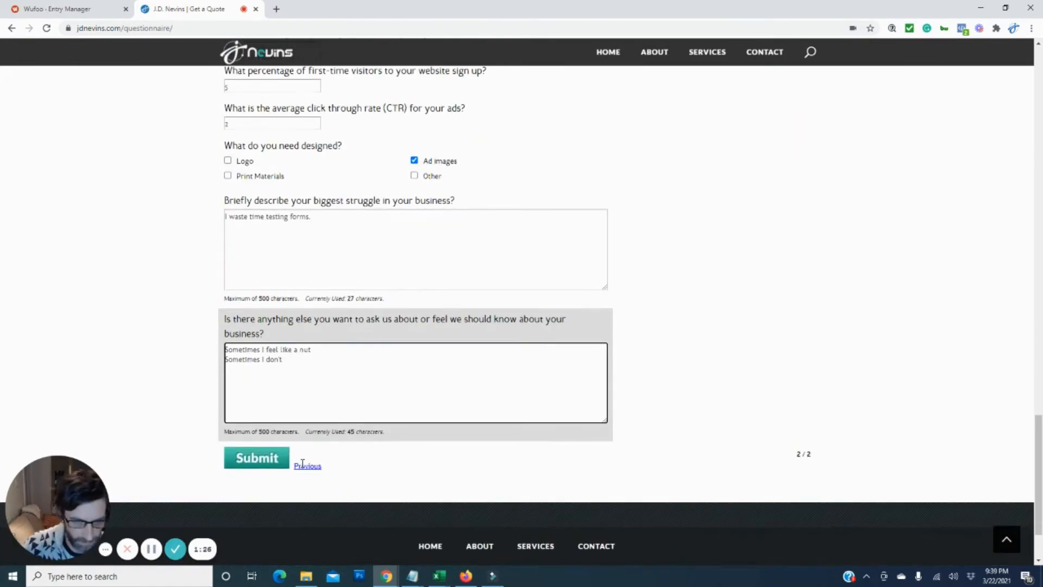
- Submit the completed questionnaire and continue to the booking page
{"action": "left_click", "coordinate": [247, 466]}
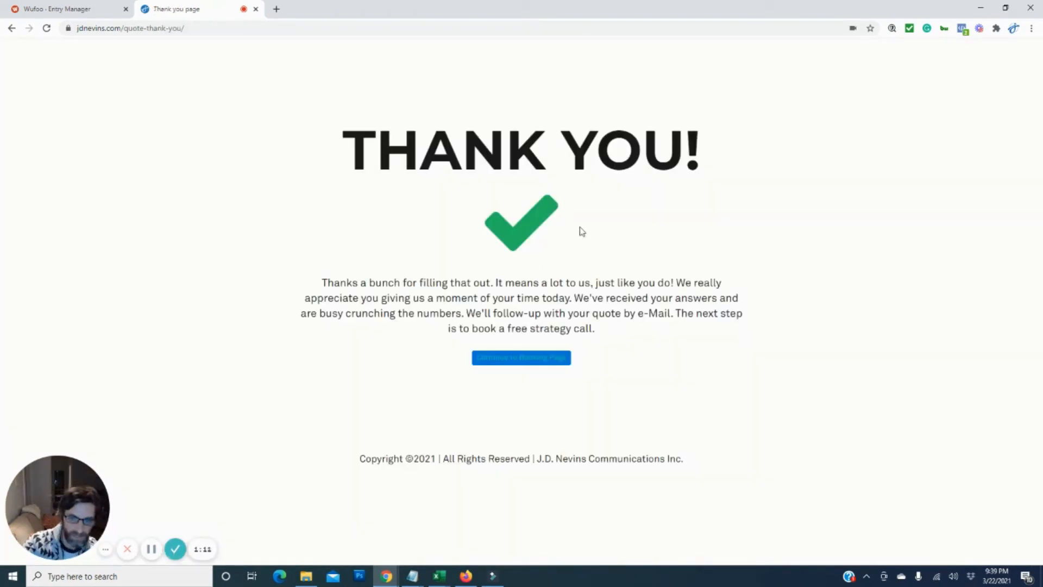
{"action": "left_click", "coordinate": [543, 360]}
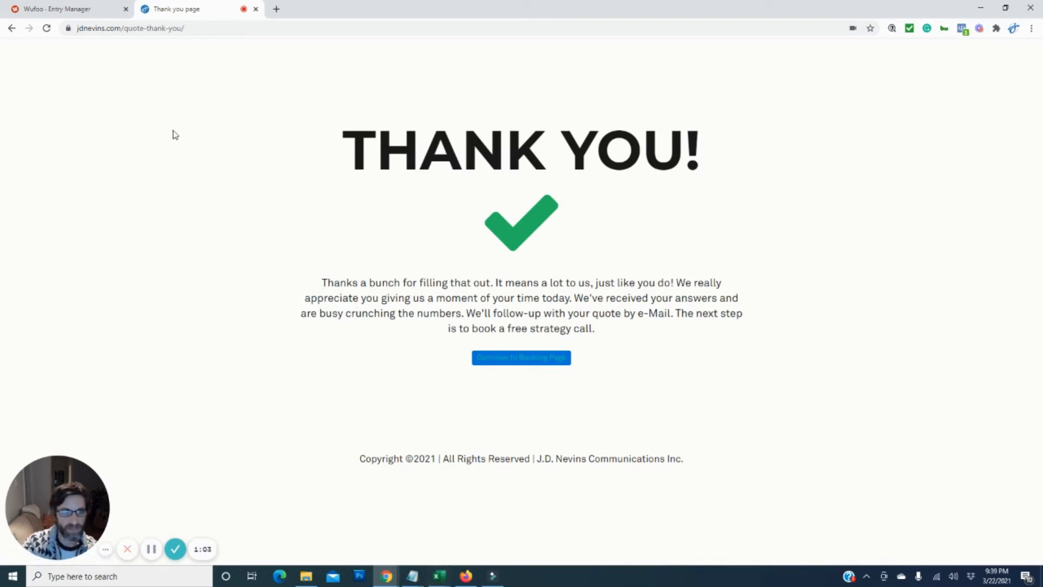
- Switch to the Wufoo entry manager and download the selected entry 41 as an Excel file
{"action": "left_click", "coordinate": [80, 10]}
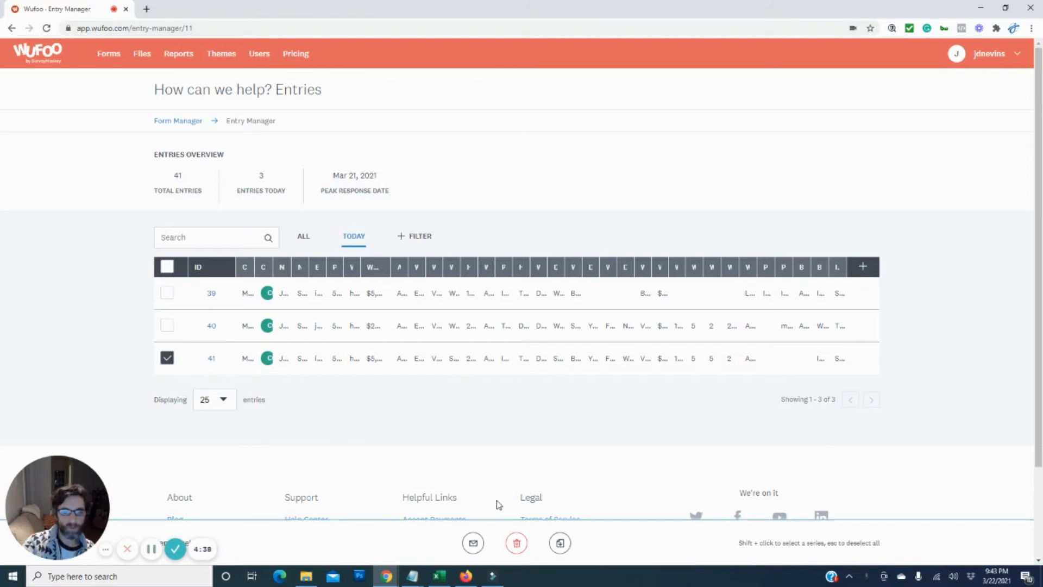
{"action": "left_click", "coordinate": [560, 543]}
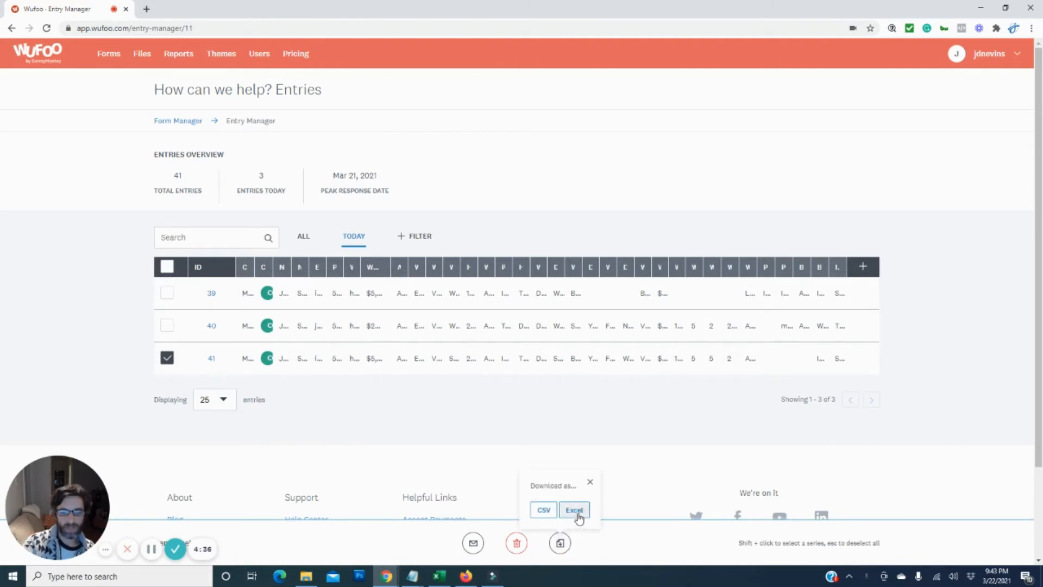
{"action": "left_click", "coordinate": [574, 510]}
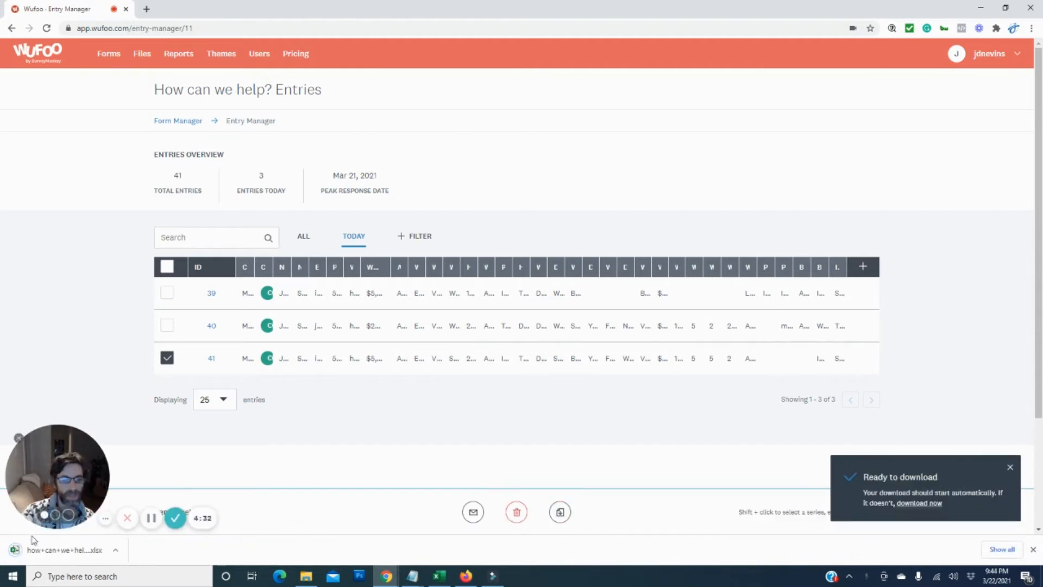
- Open the downloaded entries workbook in Excel, enable editing and copy the whole entry row 2
{"action": "left_click", "coordinate": [55, 552]}
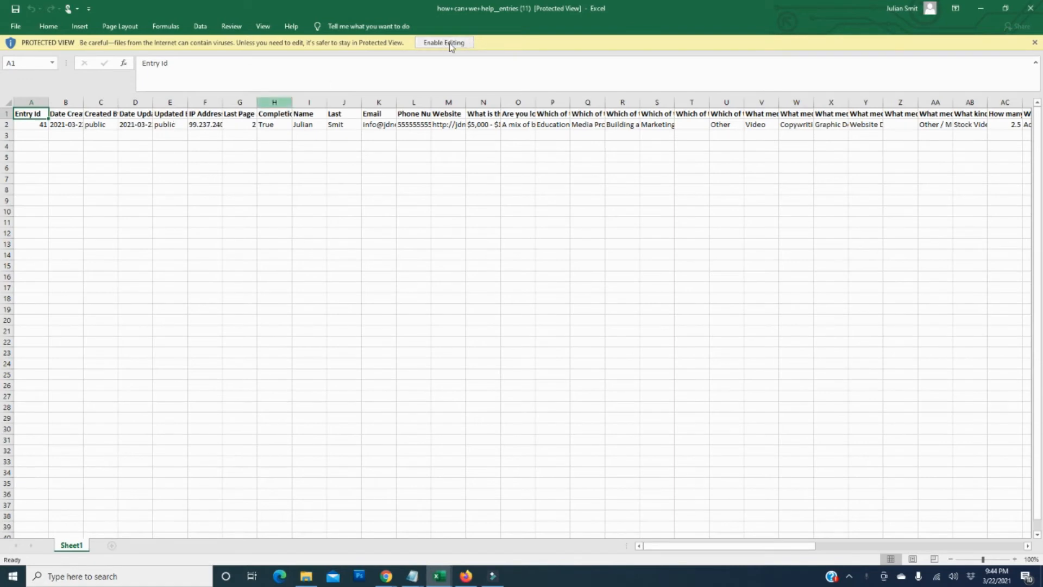
{"action": "left_click", "coordinate": [442, 42]}
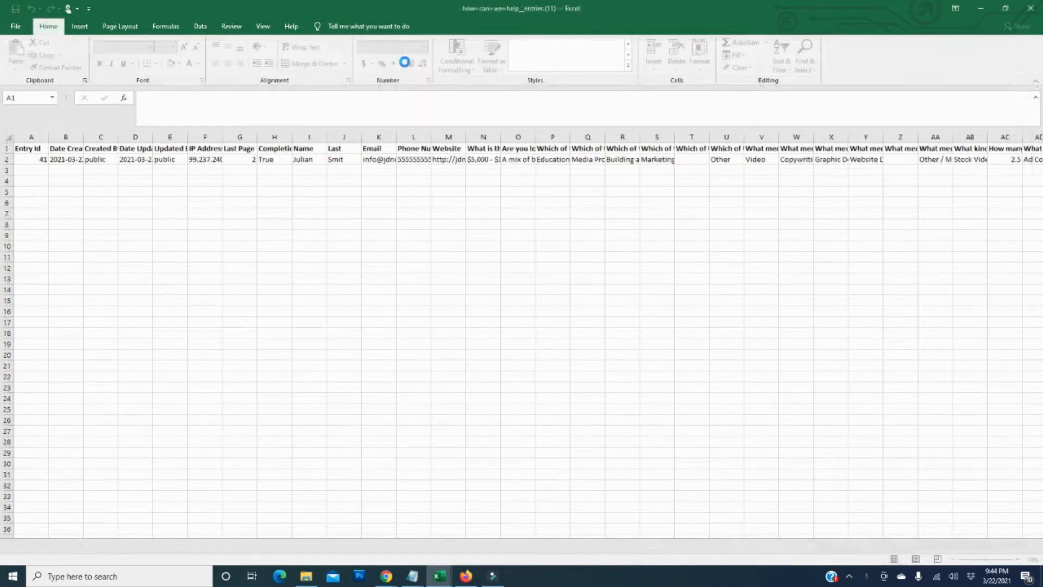
{"action": "left_click", "coordinate": [6, 159]}
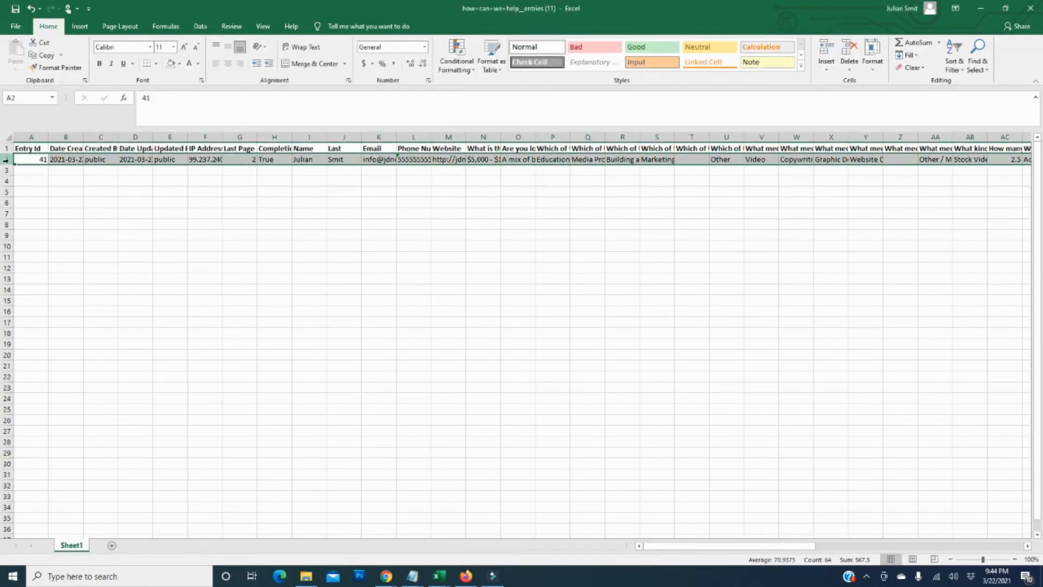
{"action": "key", "text": "ctrl+c"}
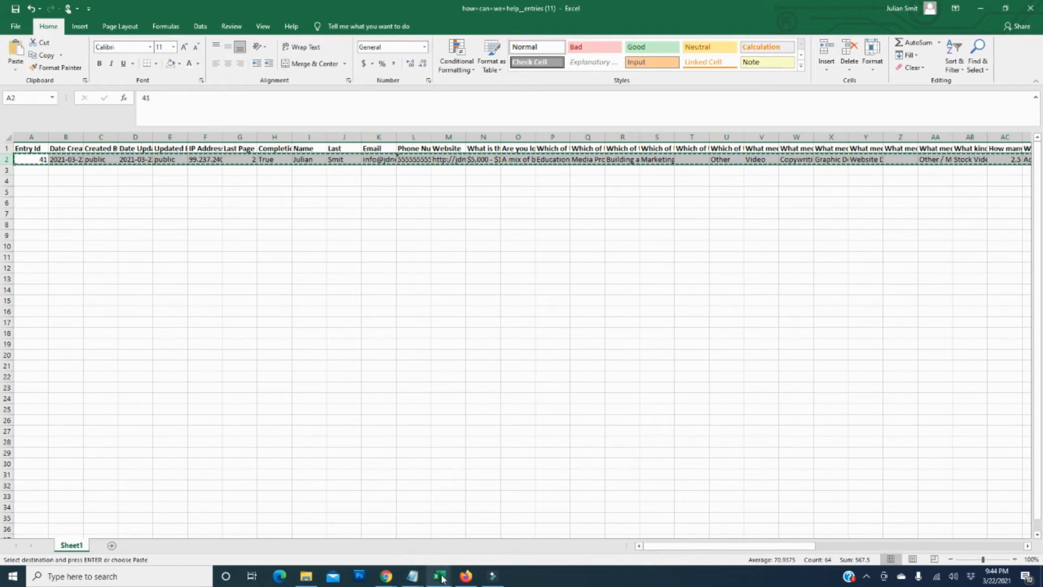
- Paste the copied entry into row 2 of the TEMPLATE-QUOTE-CALC workbook
{"action": "mouse_move", "coordinate": [440, 576]}
{"action": "left_click", "coordinate": [383, 499]}
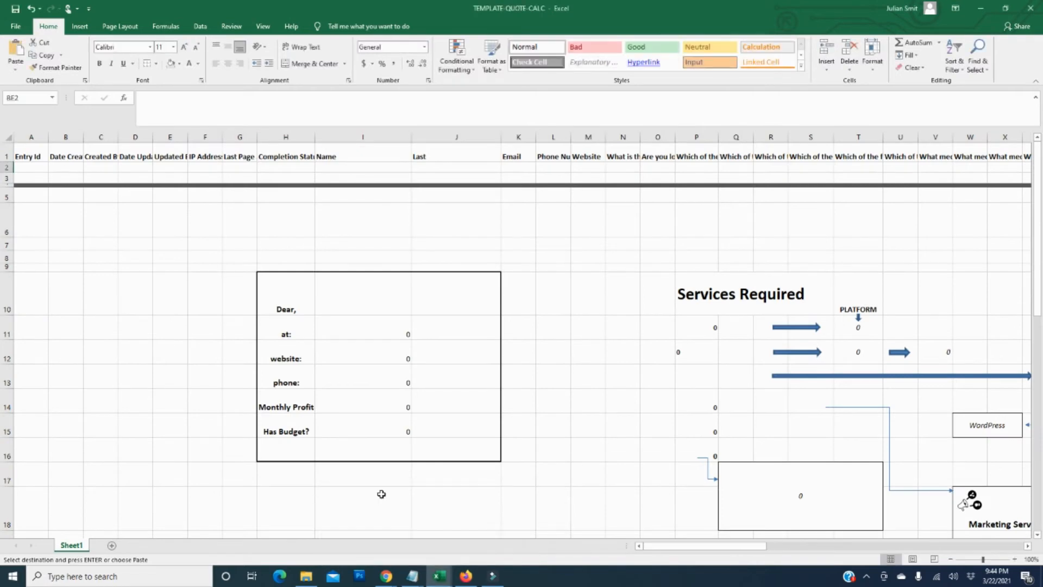
{"action": "left_click", "coordinate": [12, 167]}
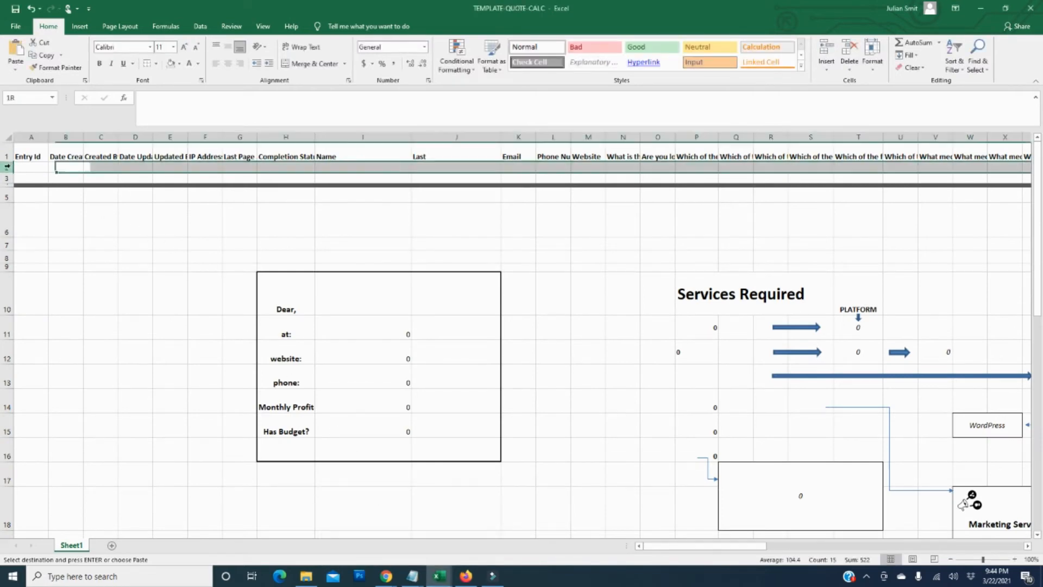
{"action": "left_click_drag", "start_coordinate": [662, 548], "coordinate": [697, 550]}
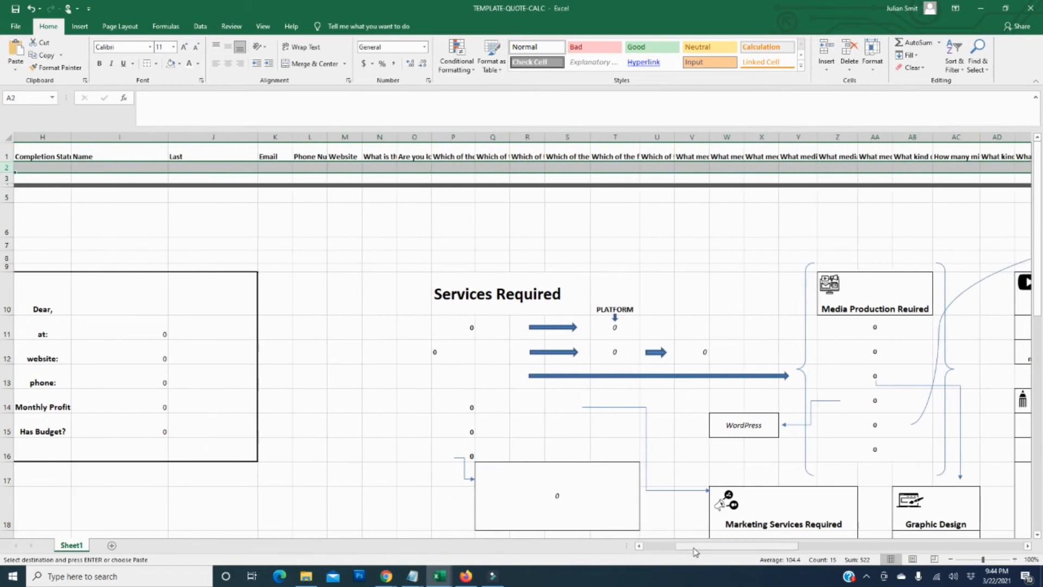
{"action": "key", "text": "ctrl+v"}
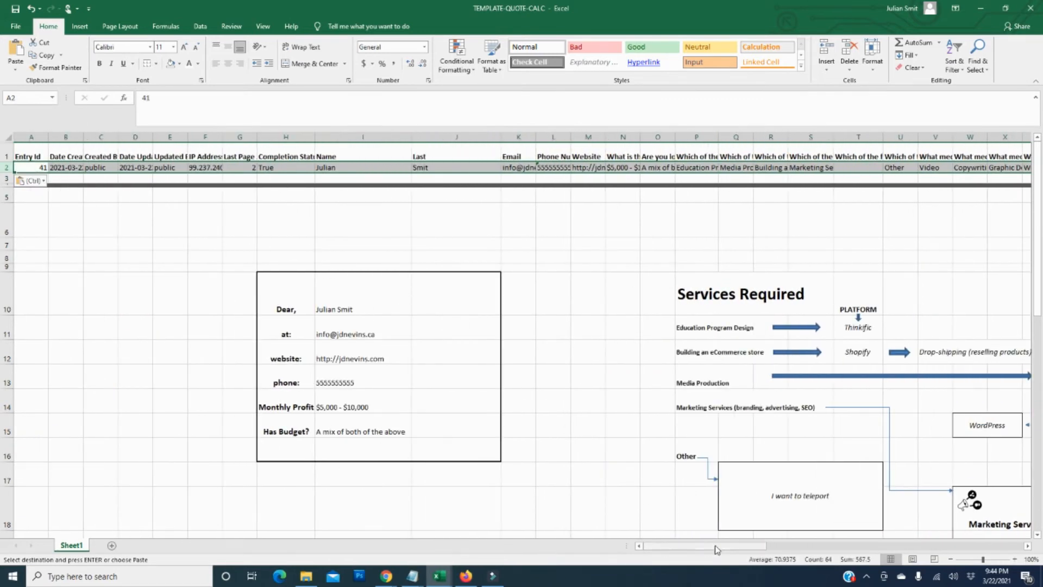
- Examine the filled quote template, covering the required services, media and social platform sections, and the Business Metrics calculations with their closing summary
{"action": "left_click_drag", "start_coordinate": [703, 547], "coordinate": [763, 545]}
{"action": "scroll", "coordinate": [843, 429], "scroll_direction": "down", "scroll_amount": 3}
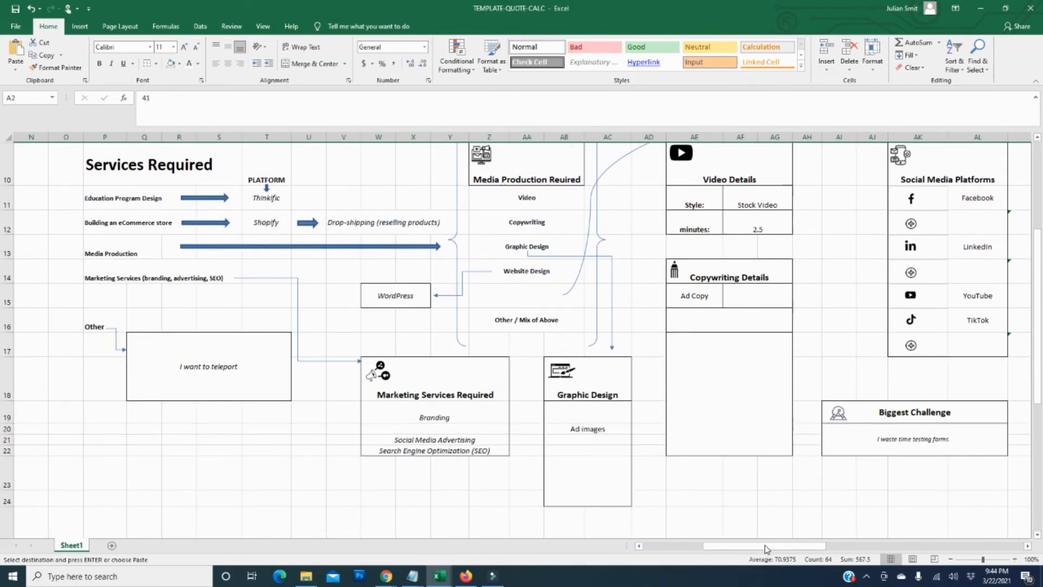
{"action": "left_click_drag", "start_coordinate": [766, 548], "coordinate": [833, 547]}
{"action": "scroll", "coordinate": [770, 487], "scroll_direction": "up", "scroll_amount": 2}
{"action": "scroll", "coordinate": [770, 487], "scroll_direction": "up", "scroll_amount": 2}
{"action": "scroll", "coordinate": [842, 367], "scroll_direction": "down", "scroll_amount": 4}
{"action": "scroll", "coordinate": [841, 368], "scroll_direction": "down", "scroll_amount": 4}
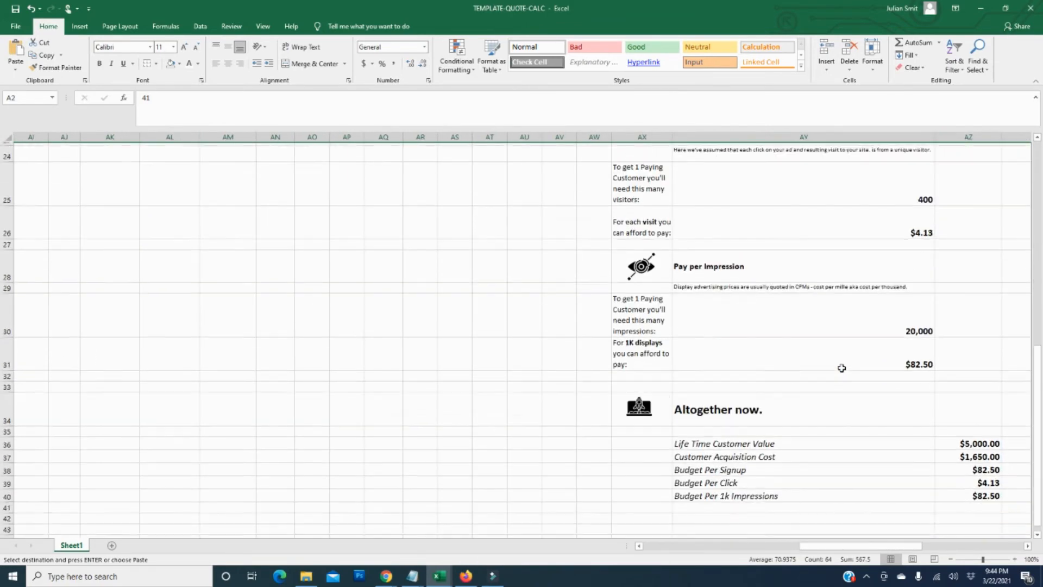
{"action": "scroll", "coordinate": [841, 368], "scroll_direction": "up", "scroll_amount": 8}
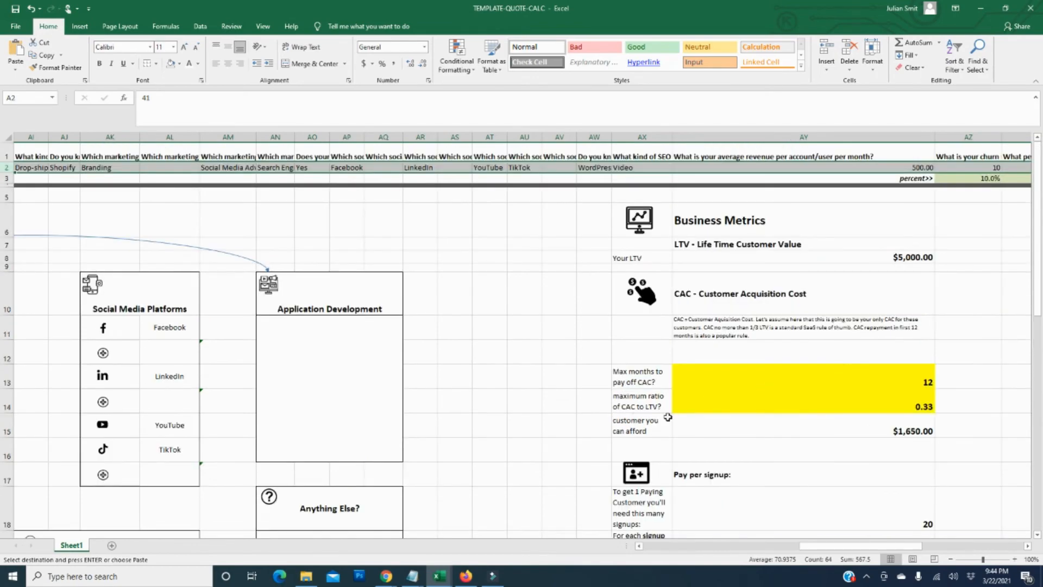
{"action": "left_click_drag", "start_coordinate": [827, 547], "coordinate": [868, 557]}
{"action": "scroll", "coordinate": [541, 316], "scroll_direction": "down", "scroll_amount": 8}
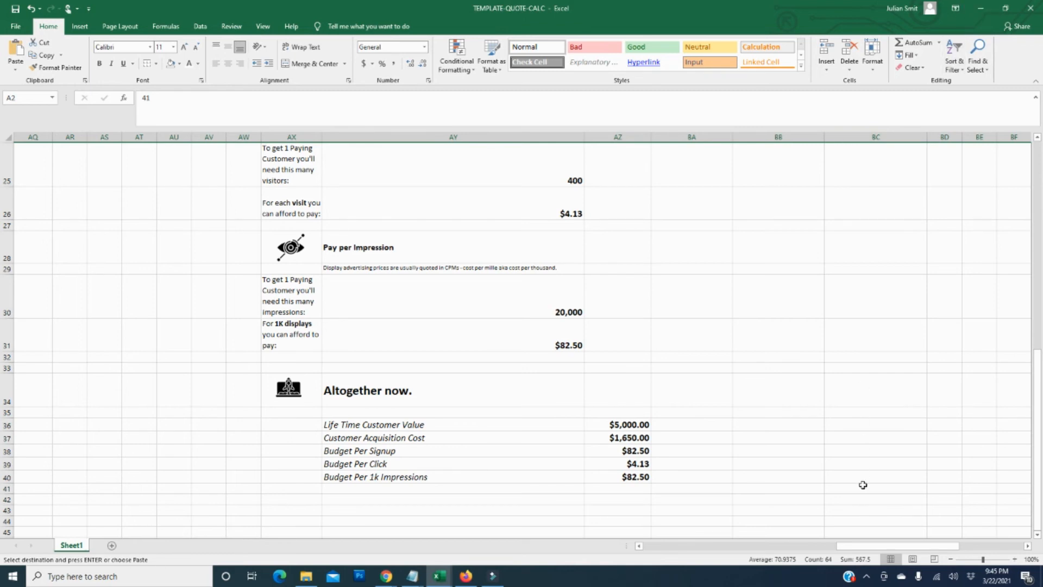
{"action": "left_click_drag", "start_coordinate": [869, 547], "coordinate": [733, 551]}
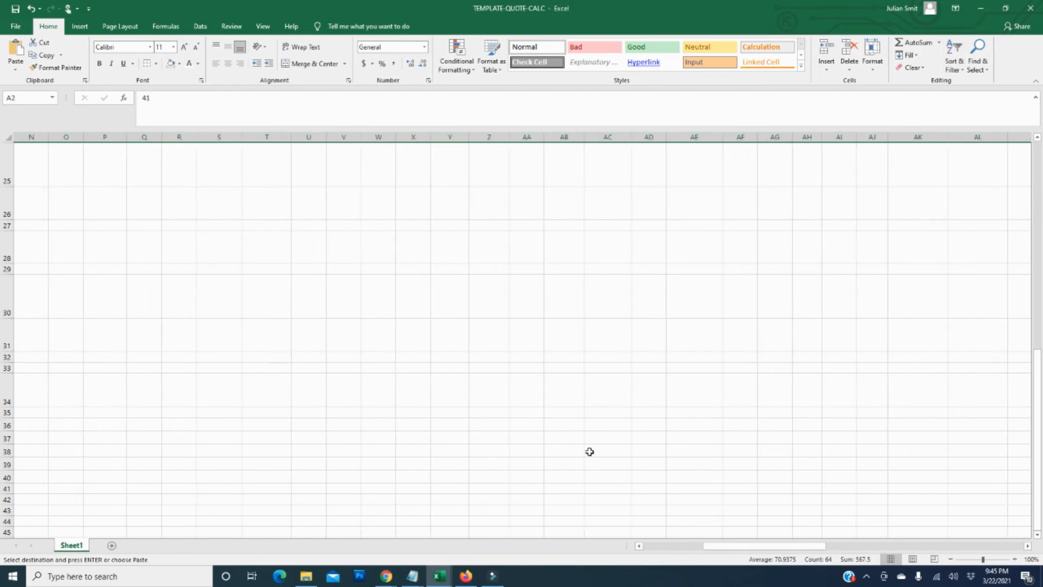
{"action": "scroll", "coordinate": [588, 451], "scroll_direction": "up", "scroll_amount": 6}
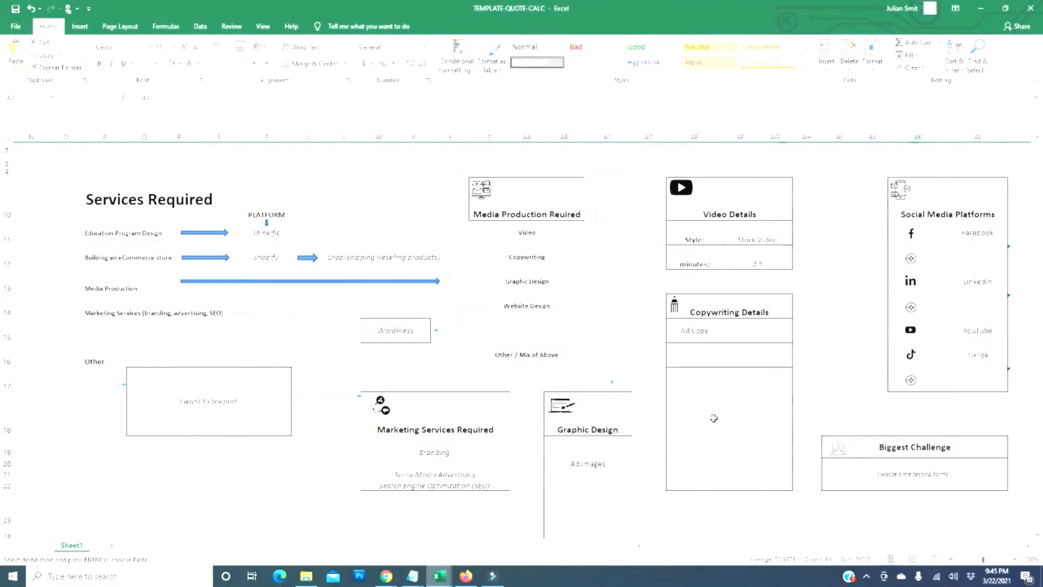